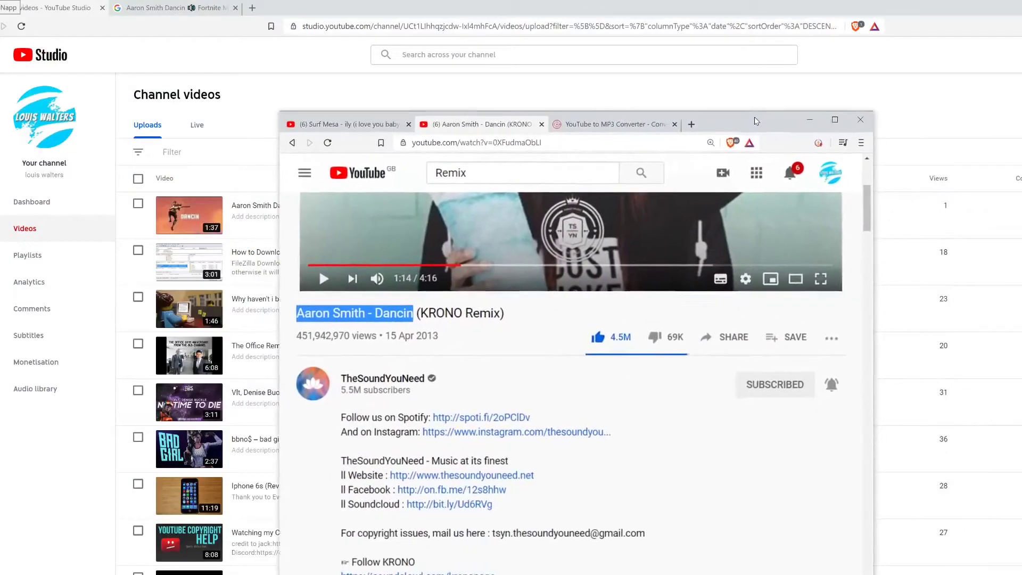
scroll(553, 239, "up", 3)
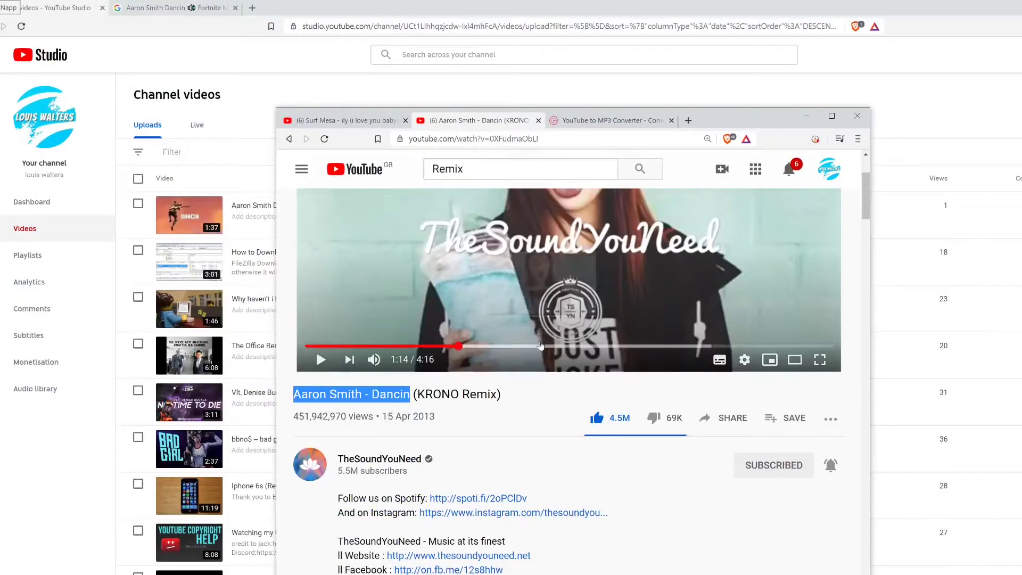
scroll(543, 359, "down", 3)
scroll(367, 484, "down", 3)
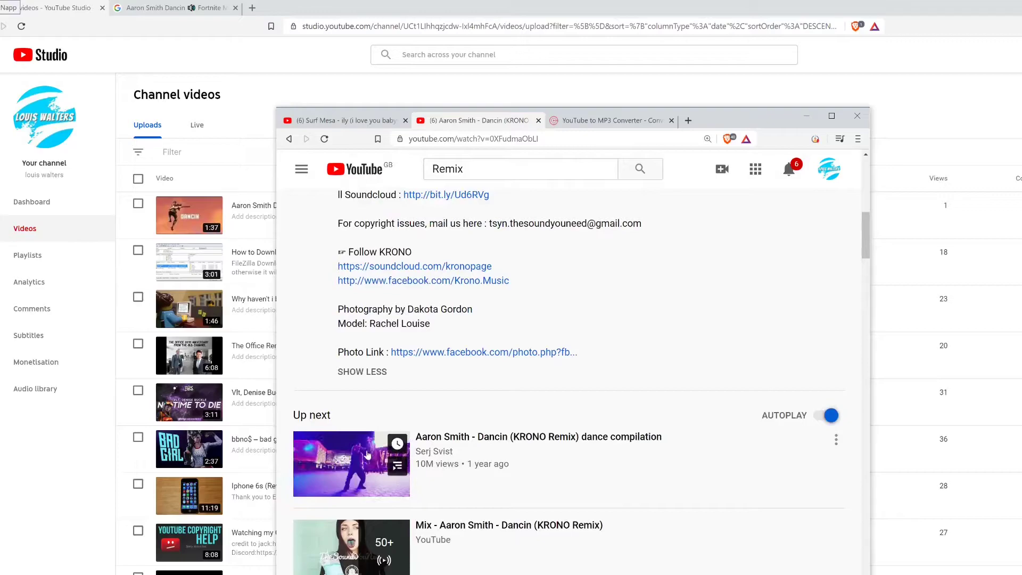
scroll(406, 488, "up", 4)
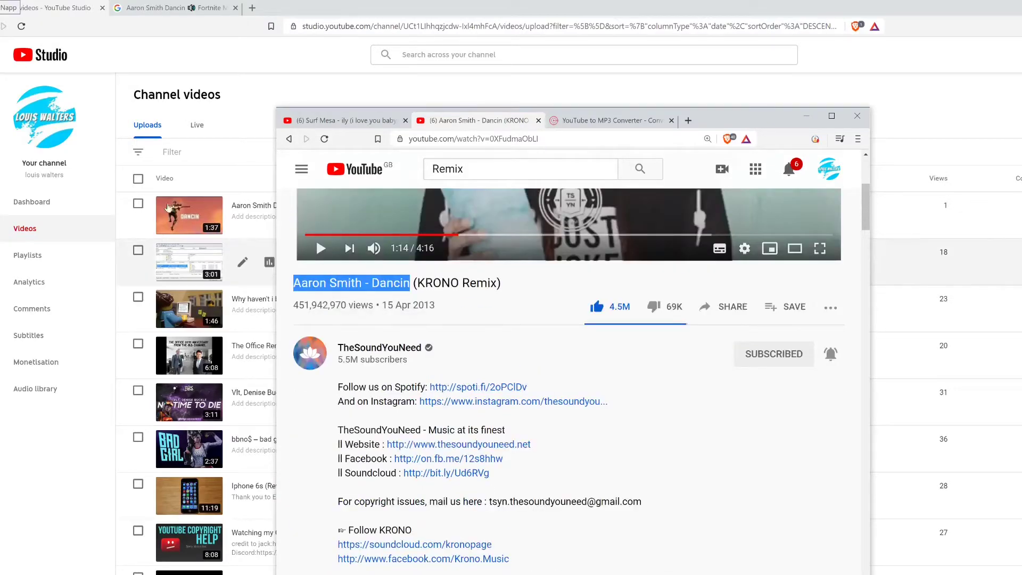
From the Surf Mesa tab, search YouTube for 'Music' and open DaBaby's ROCKSTAR video.
left_click(320, 118)
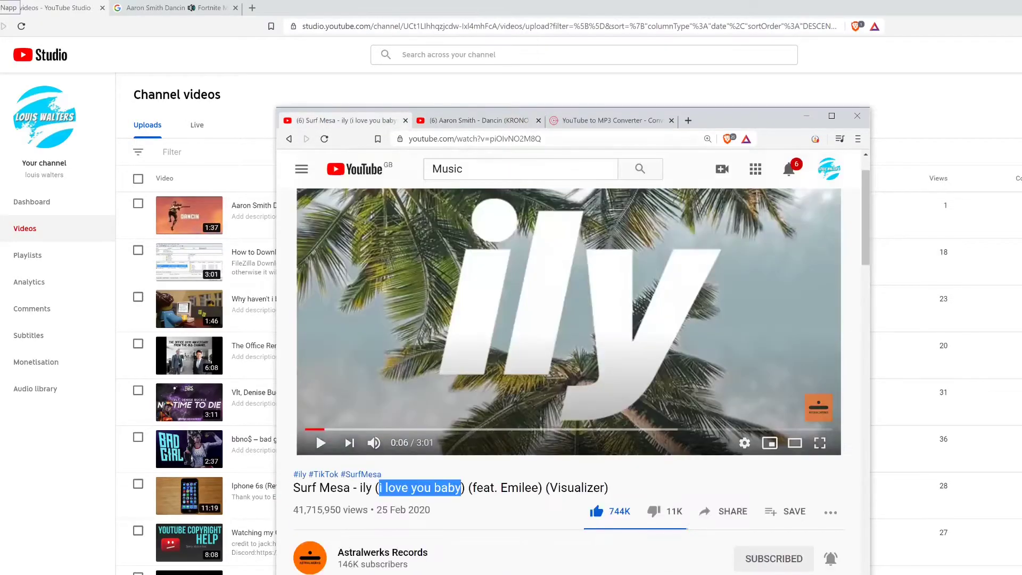
left_click(457, 163)
key("Return")
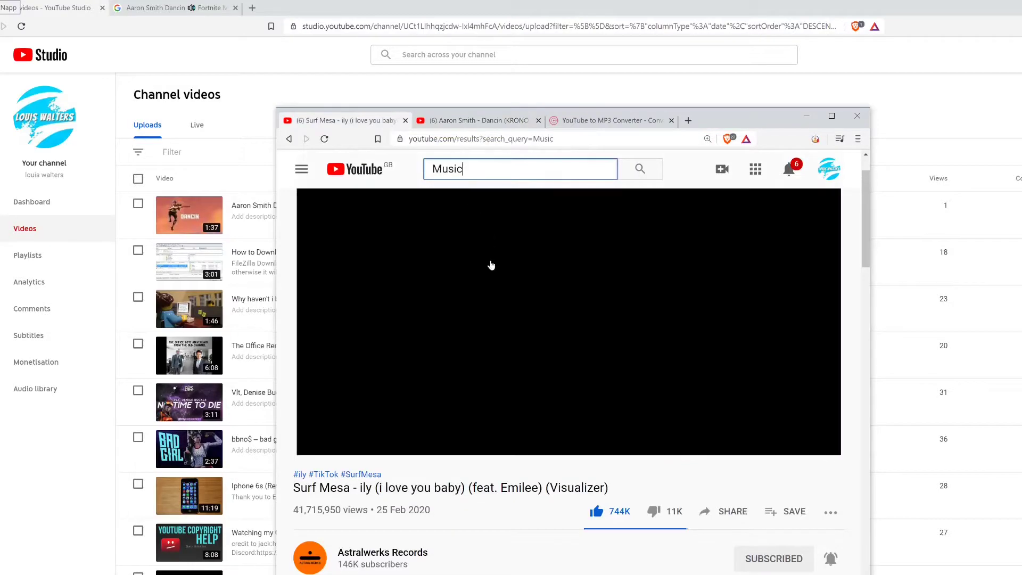
scroll(417, 409, "down", 2)
scroll(394, 418, "down", 2)
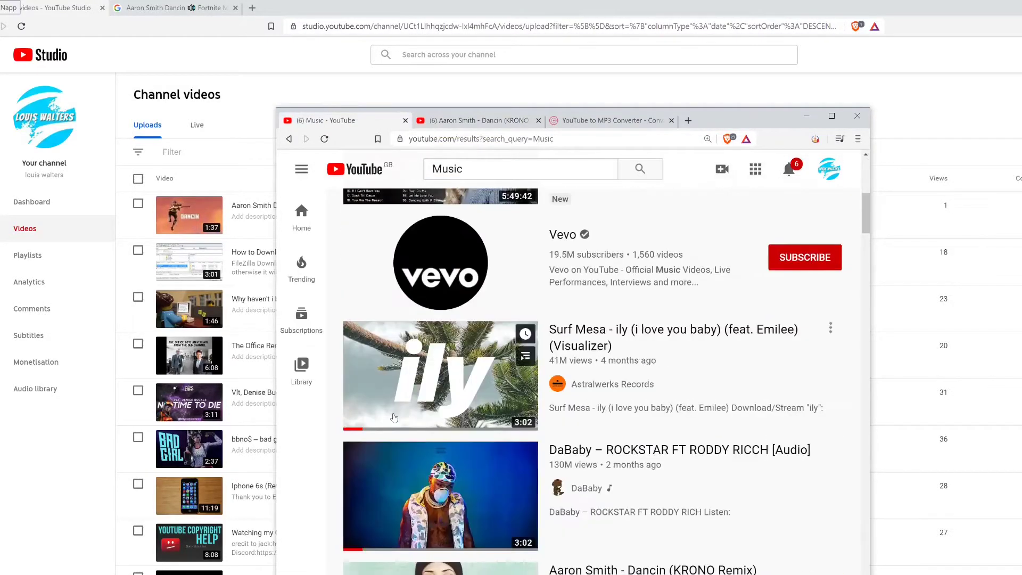
scroll(394, 417, "down", 3)
left_click(407, 240)
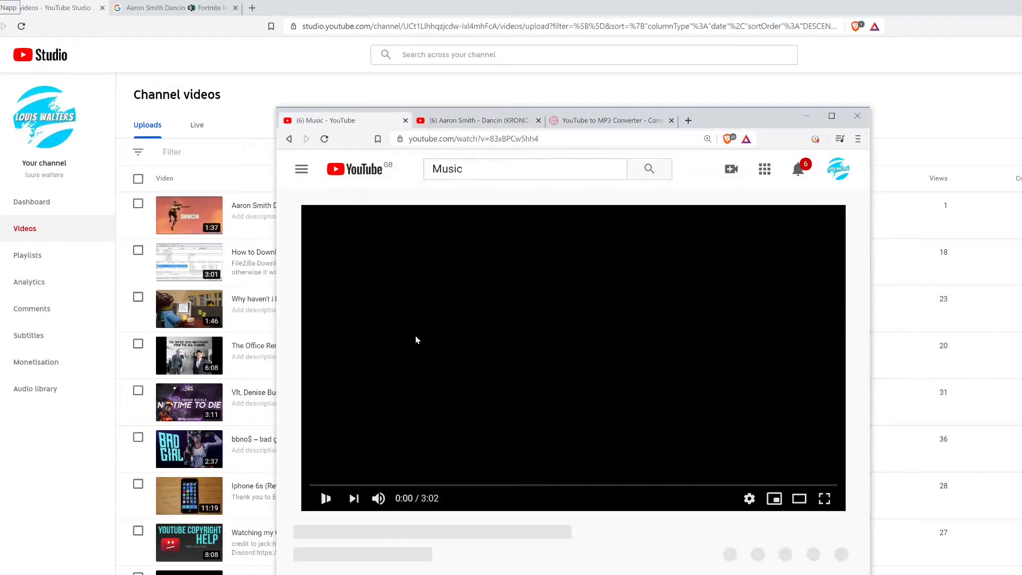
scroll(399, 351, "down", 4)
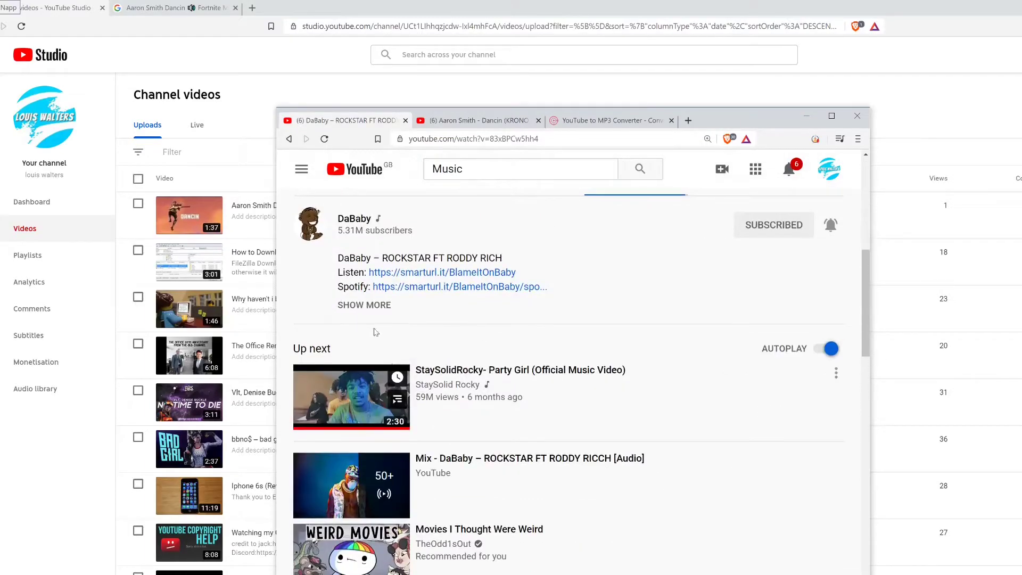
Expand the ROCKSTAR description and highlight the UMG licensing details.
left_click(364, 304)
scroll(544, 434, "down", 4)
scroll(543, 434, "up", 1)
scroll(543, 434, "up", 2)
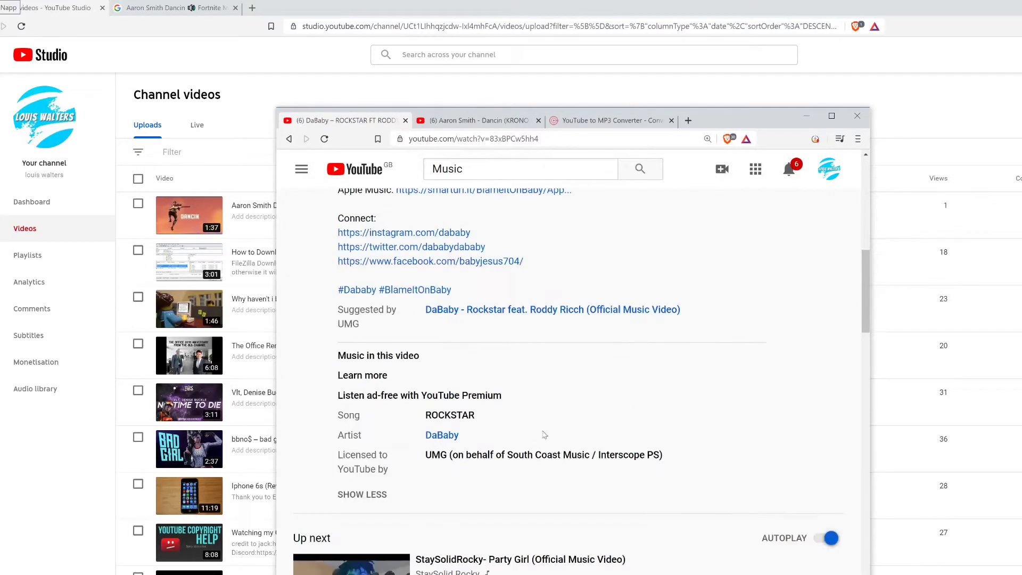
mouse_move(356, 454)
left_mouse_down()
mouse_move(383, 472)
mouse_move(666, 468)
mouse_move(540, 474)
left_mouse_up()
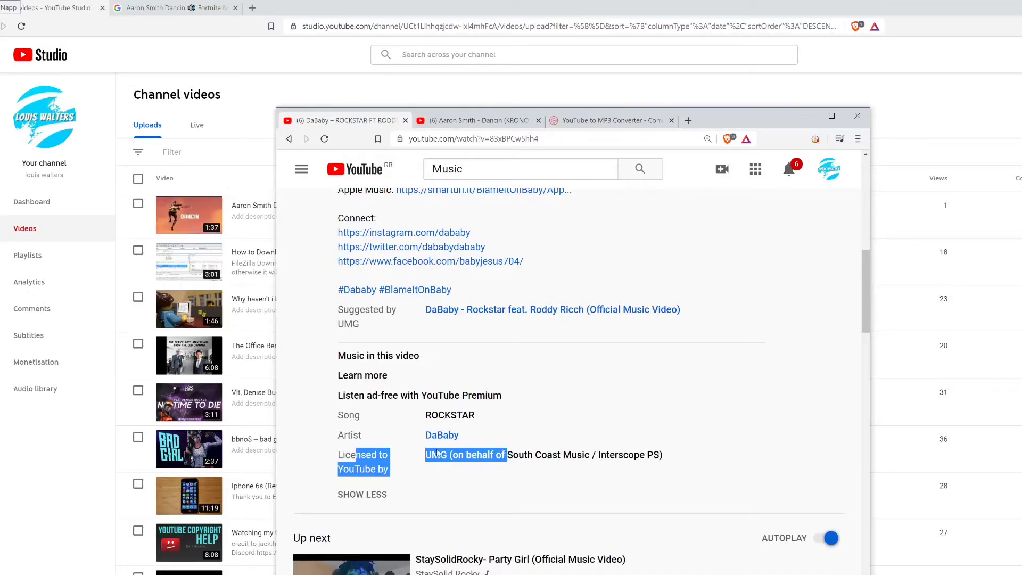
left_click(334, 443)
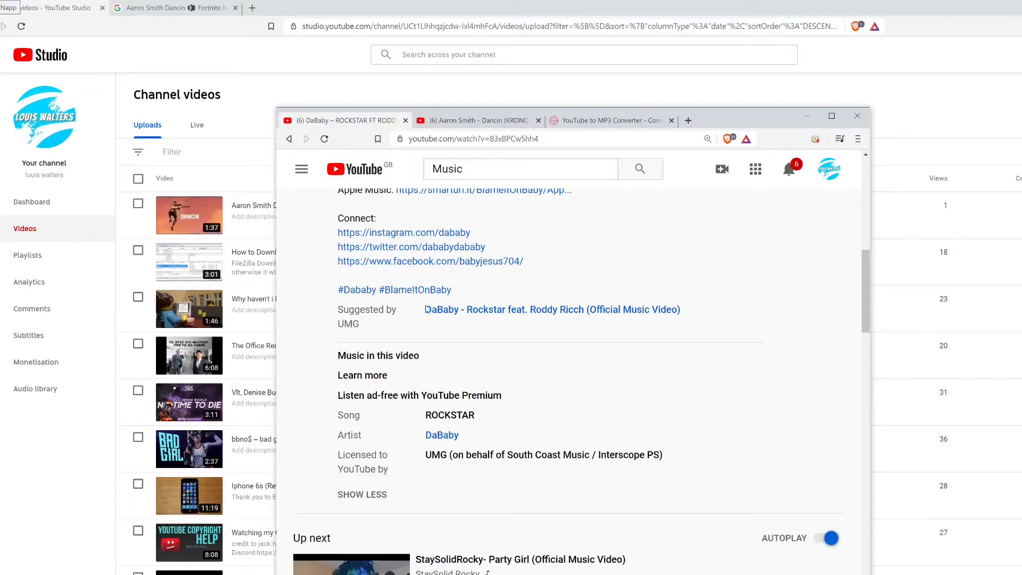
On the Aaron Smith Dancin tab, highlight the model credit and check the notifications.
key("ctrl+Tab")
scroll(372, 340, "up", 3)
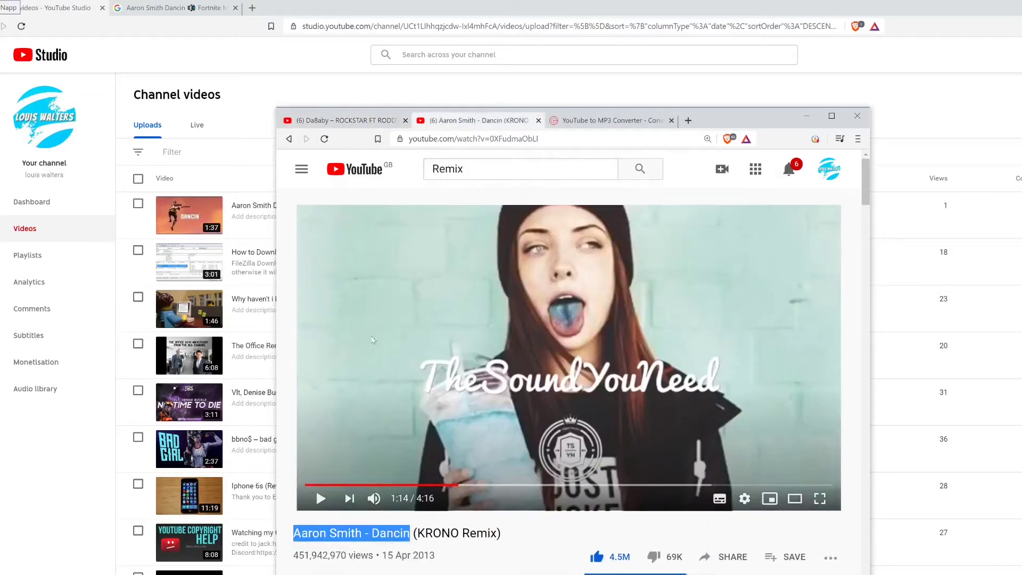
scroll(319, 463, "down", 2)
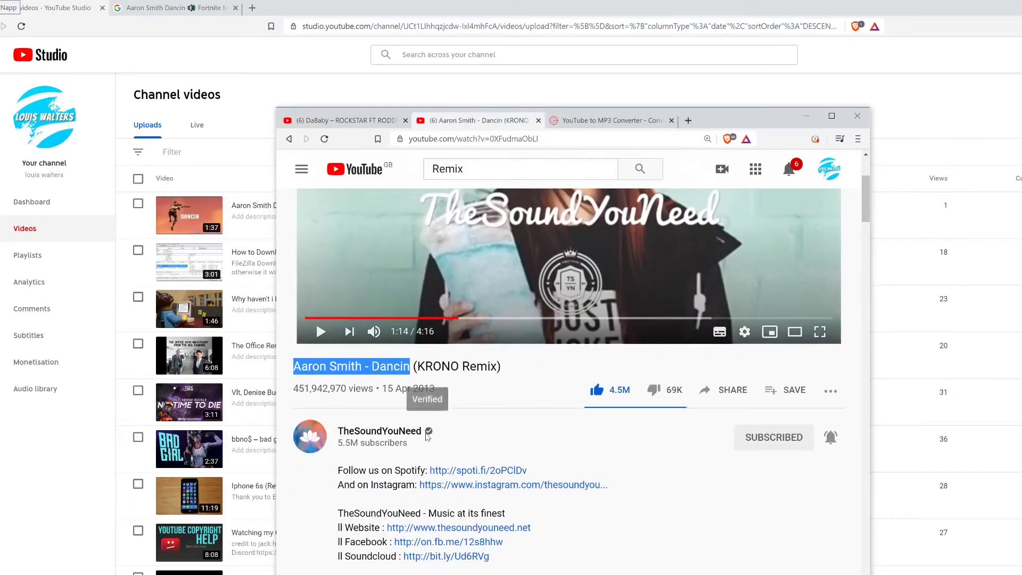
scroll(415, 483, "down", 3)
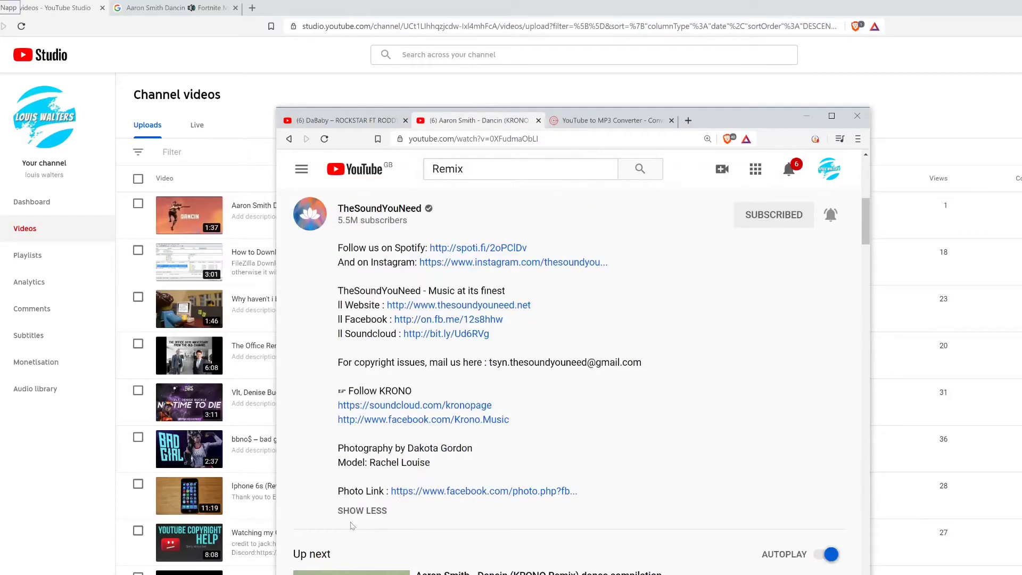
mouse_move(337, 462)
left_mouse_down()
mouse_move(338, 489)
mouse_move(444, 493)
left_mouse_up()
left_click(421, 471)
left_click(788, 171)
left_click(789, 171)
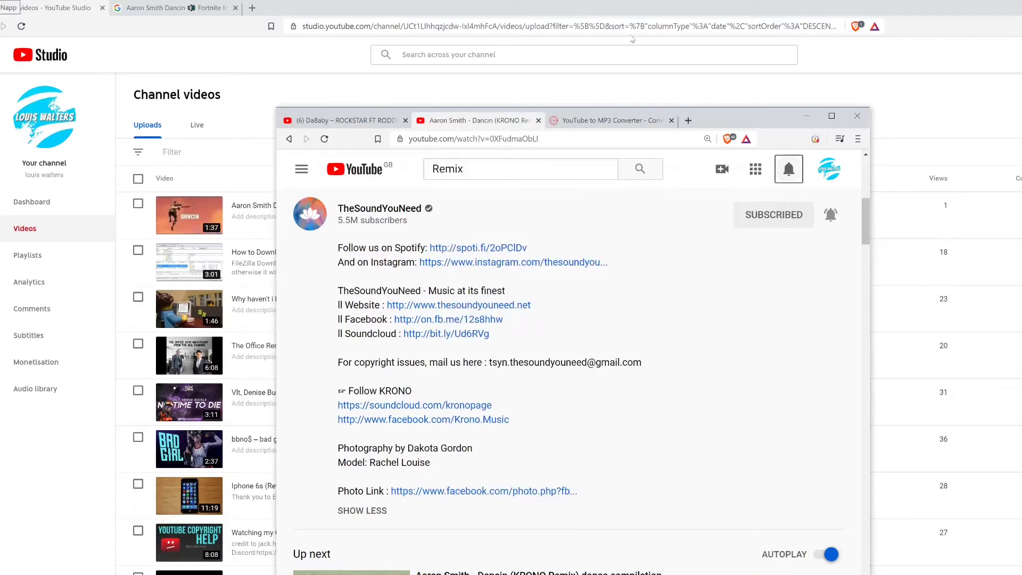
left_click(621, 82)
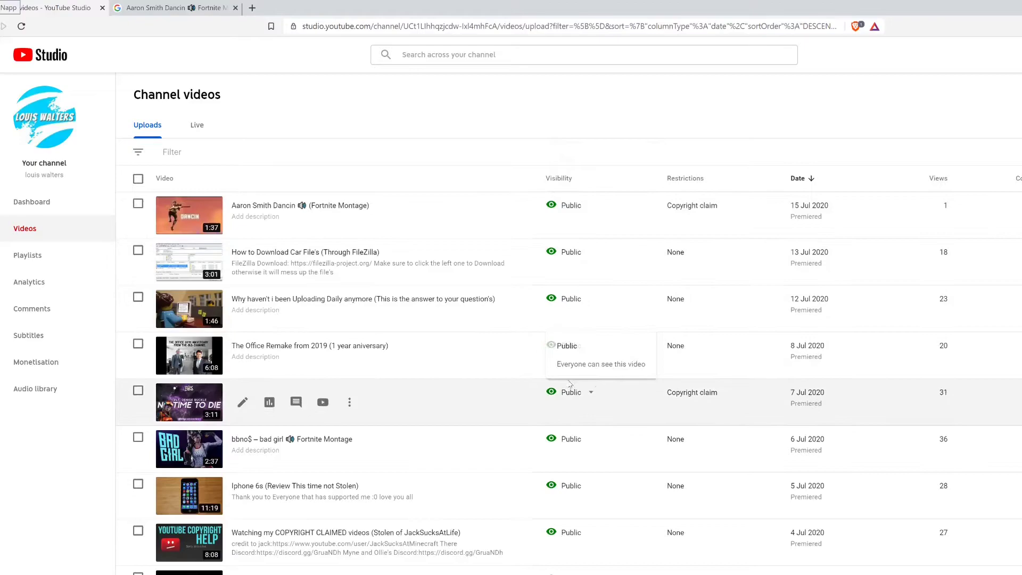
mouse_move(691, 392)
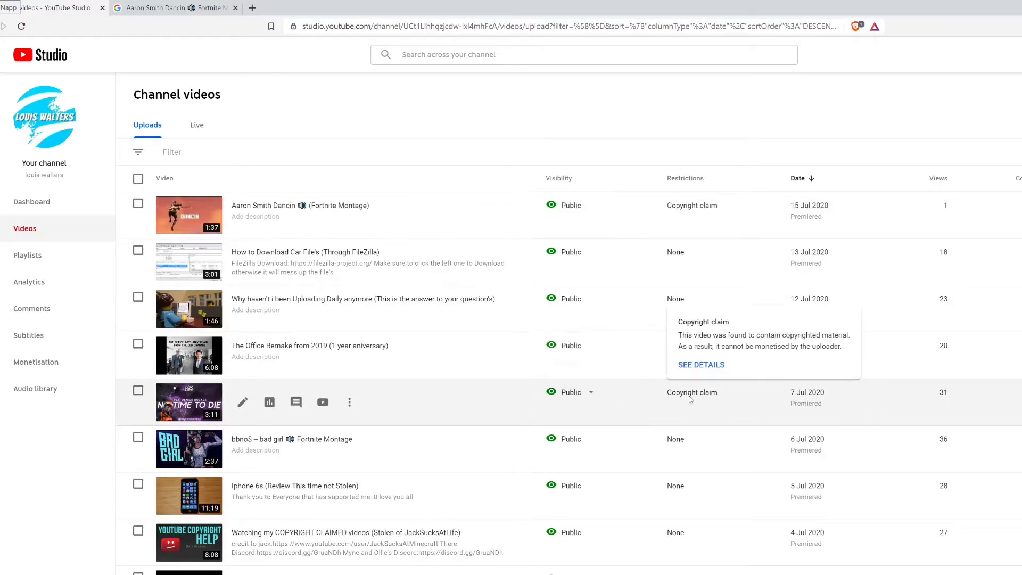
left_click(702, 365)
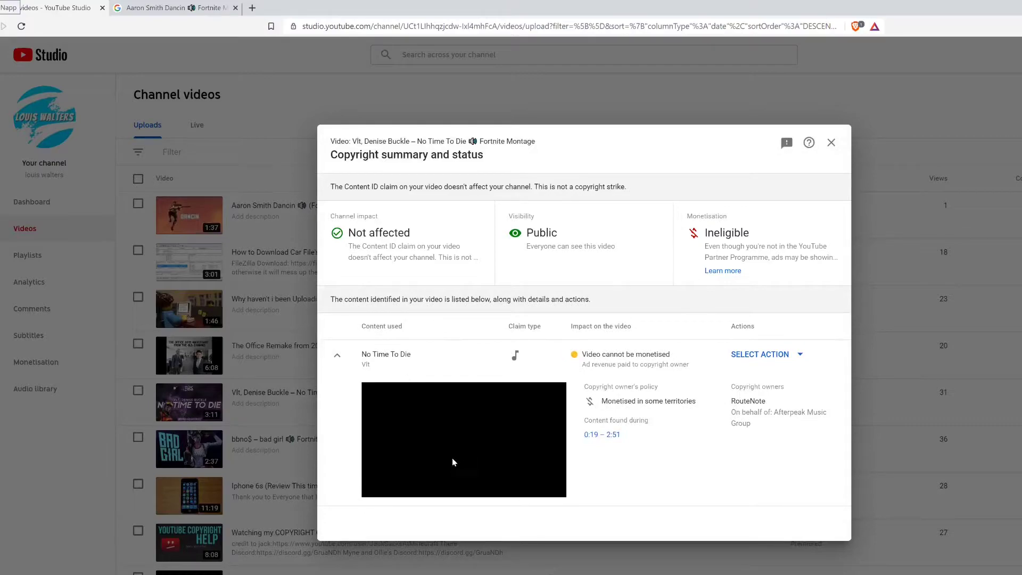
mouse_move(424, 472)
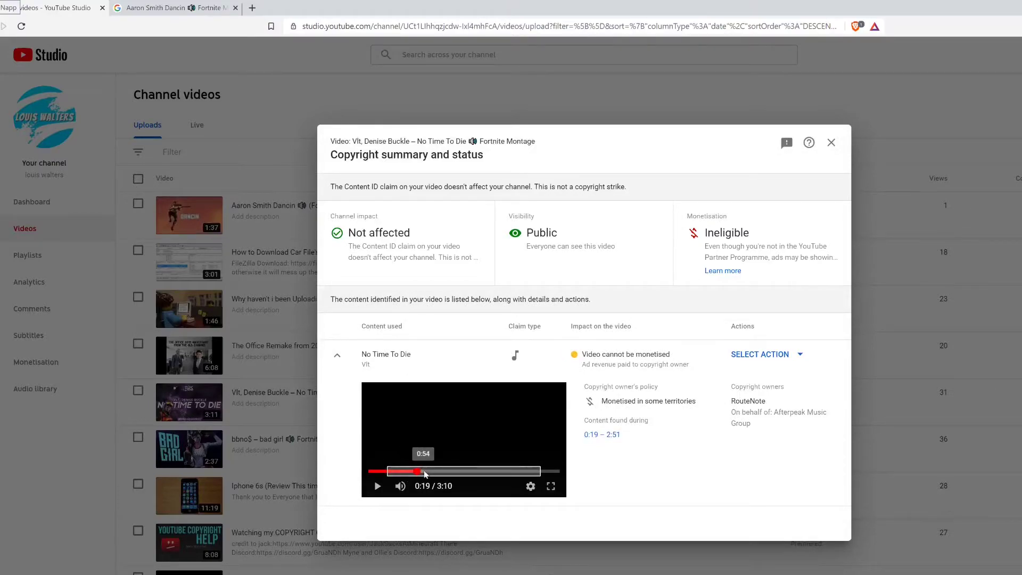
left_click(416, 473)
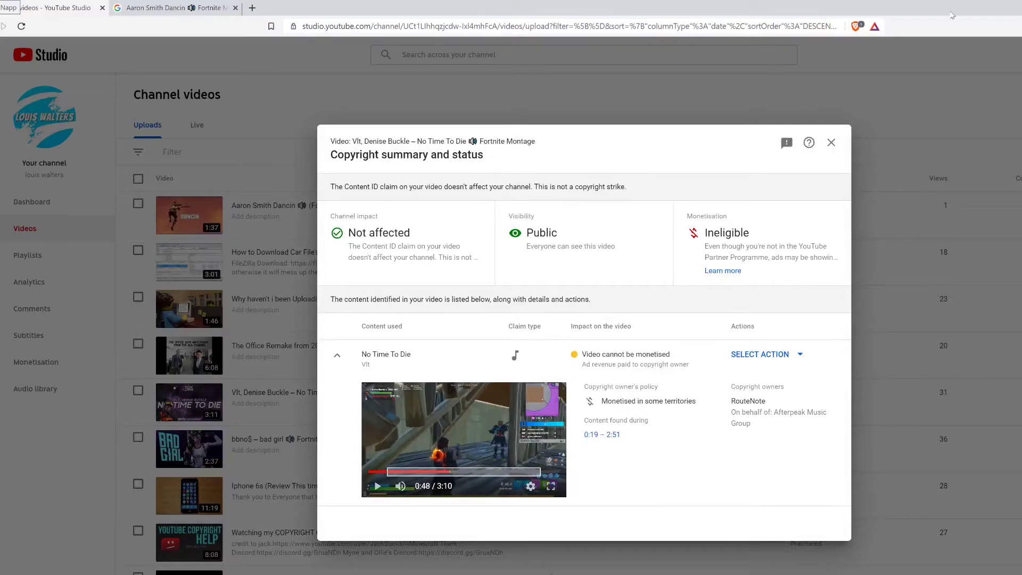
left_click(830, 143)
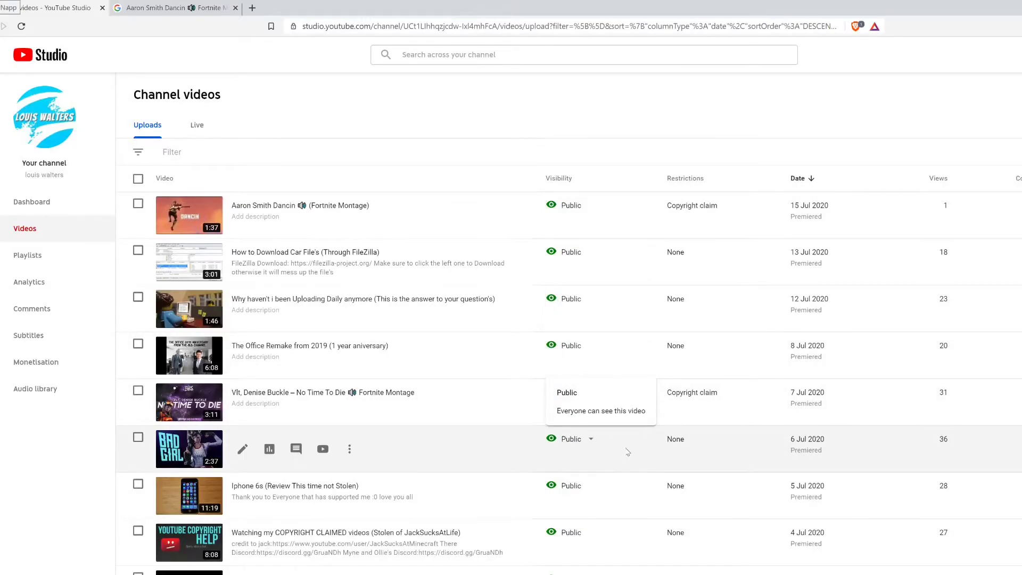
scroll(628, 451, "down", 1)
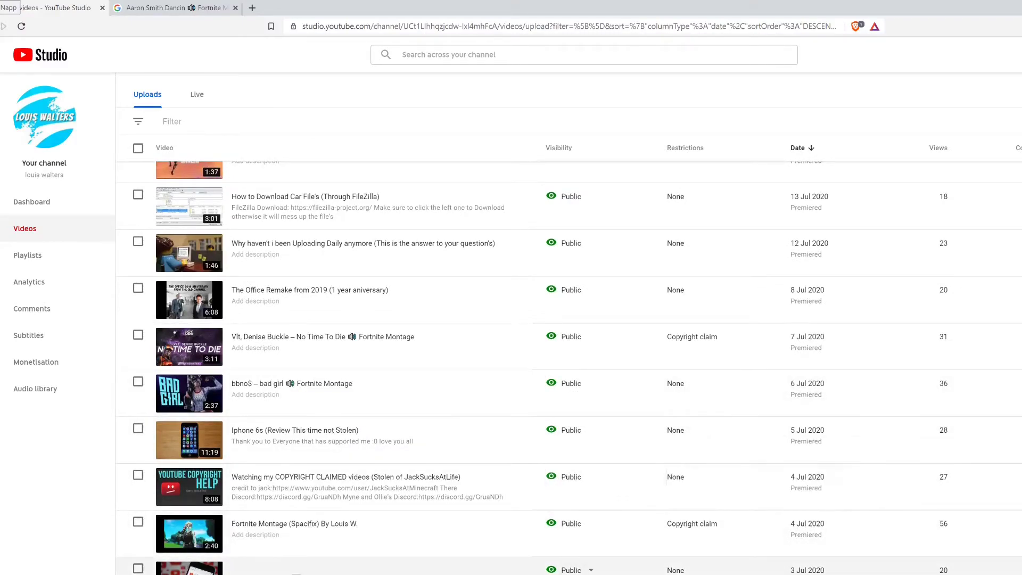
mouse_move(691, 523)
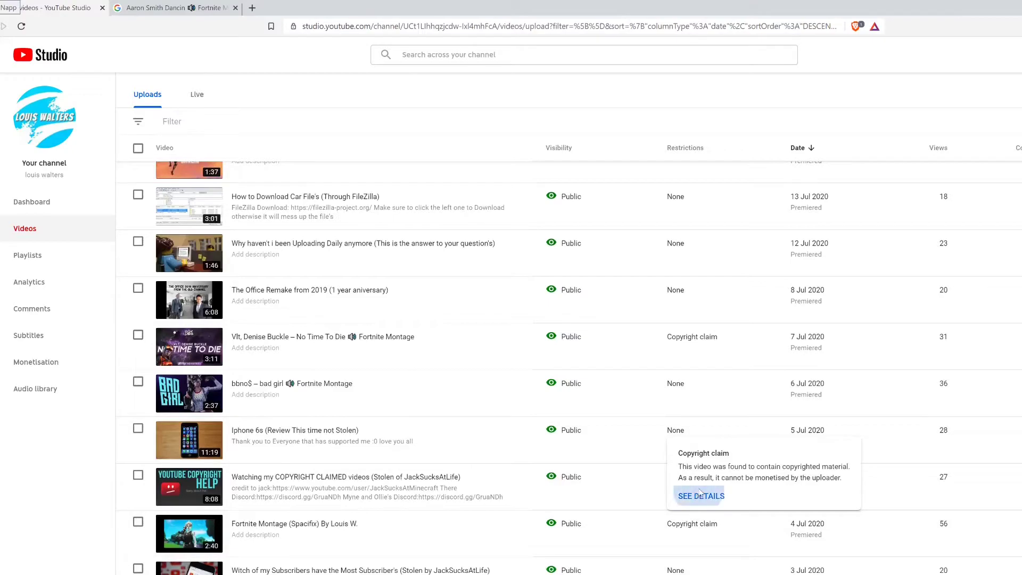
left_click(700, 493)
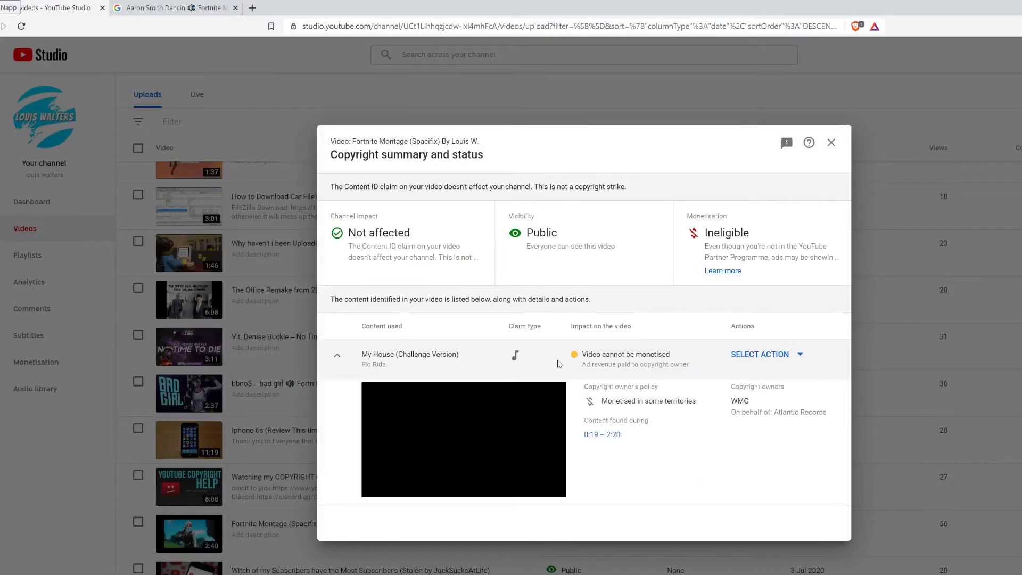
left_click(423, 471)
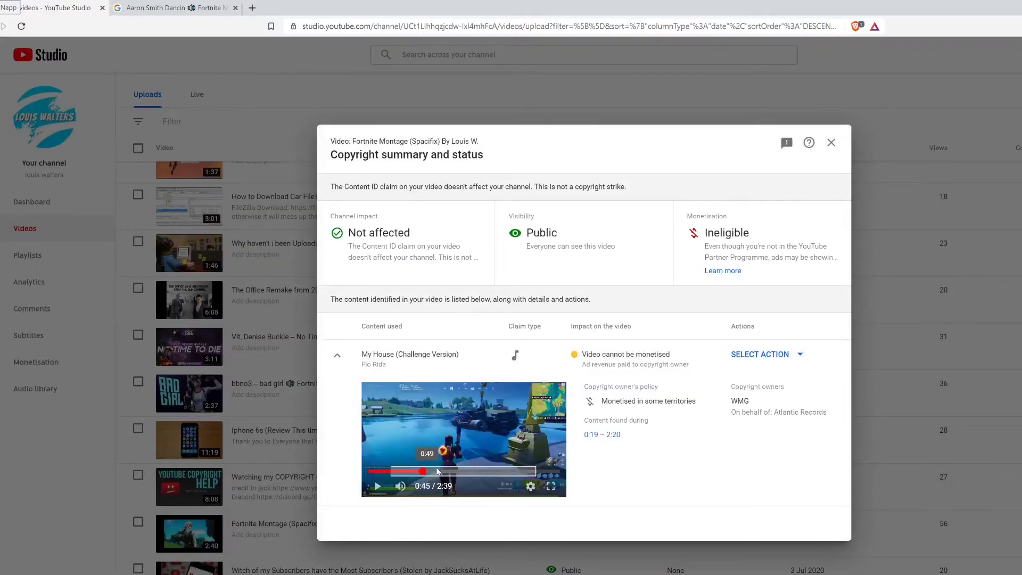
left_click(832, 142)
scroll(570, 564, "down", 1)
scroll(570, 564, "down", 1)
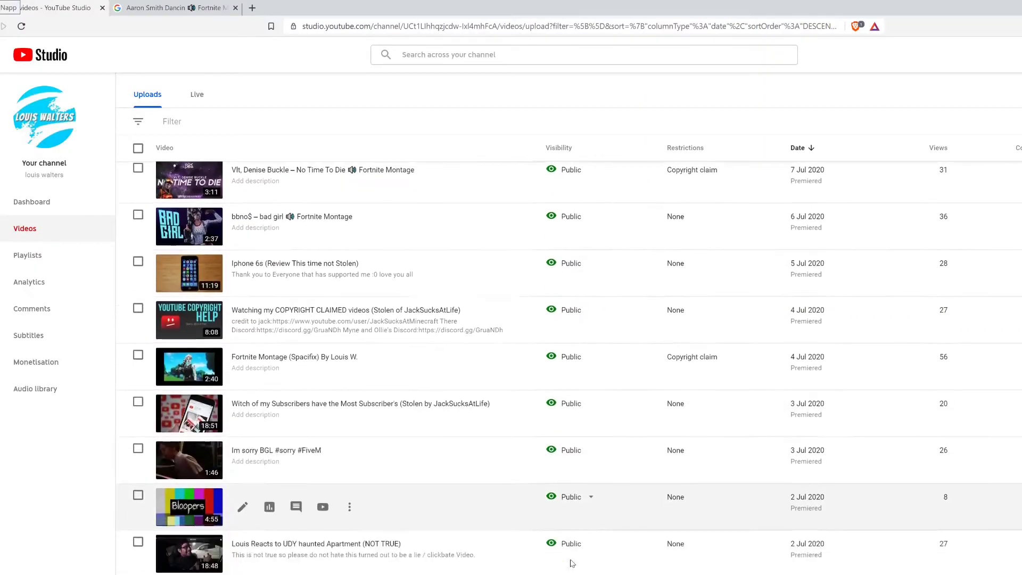
scroll(590, 559, "down", 2)
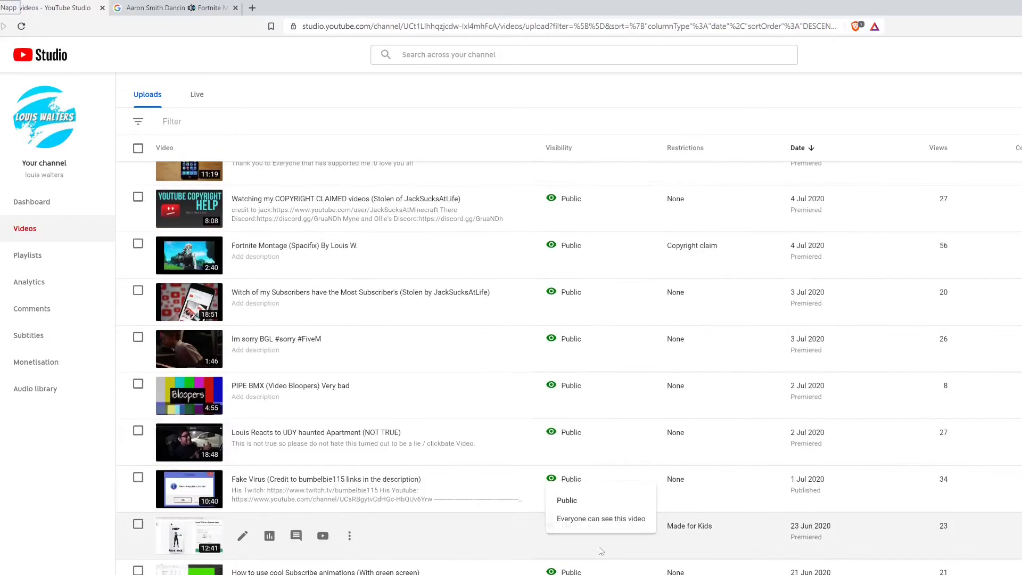
scroll(601, 551, "up", 5)
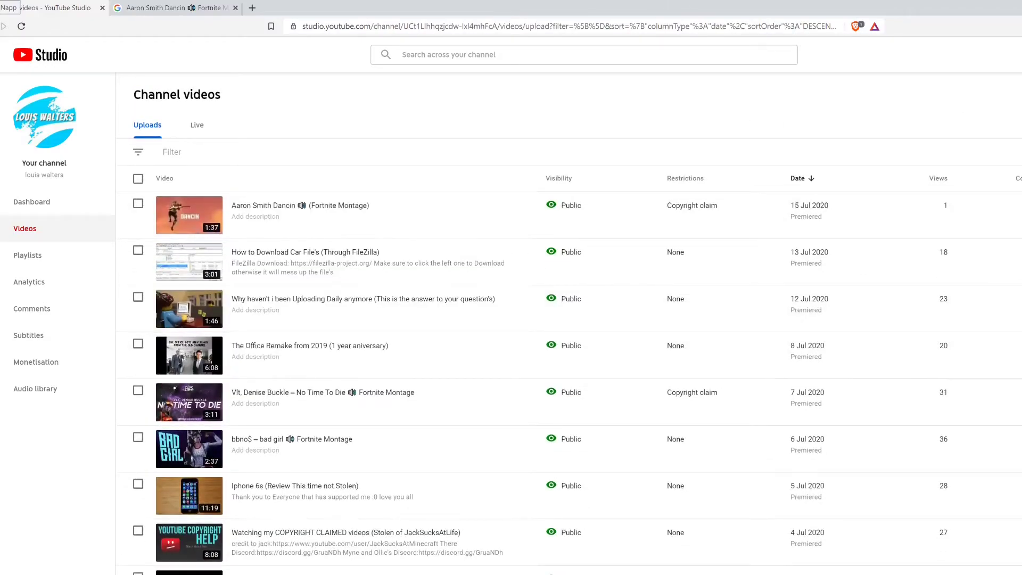
Restore down and move the browser window, close Gmail, and bring Discord forward.
left_click(999, 5)
mouse_move(927, 87)
left_mouse_down()
mouse_move(823, 217)
mouse_move(763, 169)
left_mouse_up()
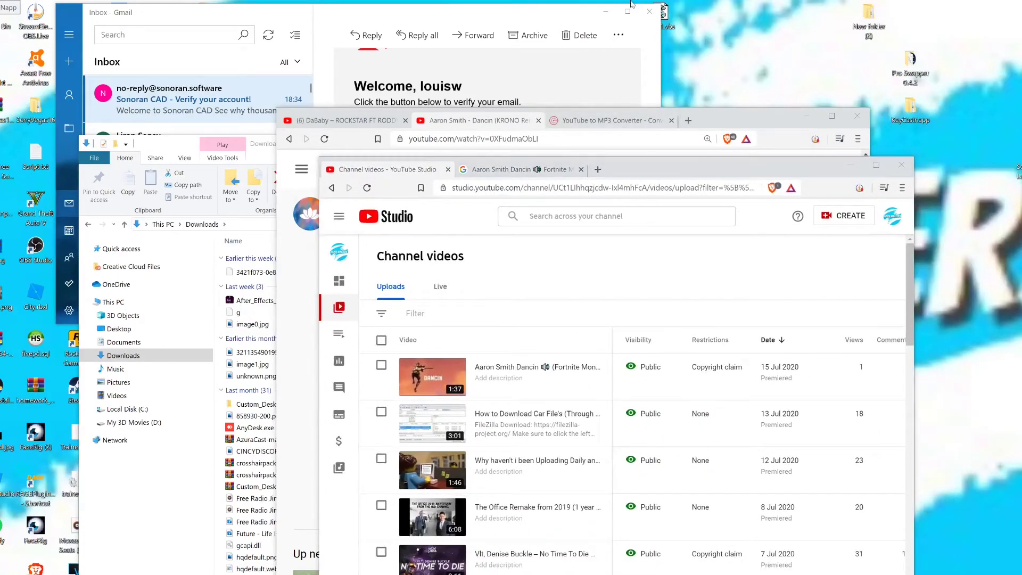
left_click(649, 11)
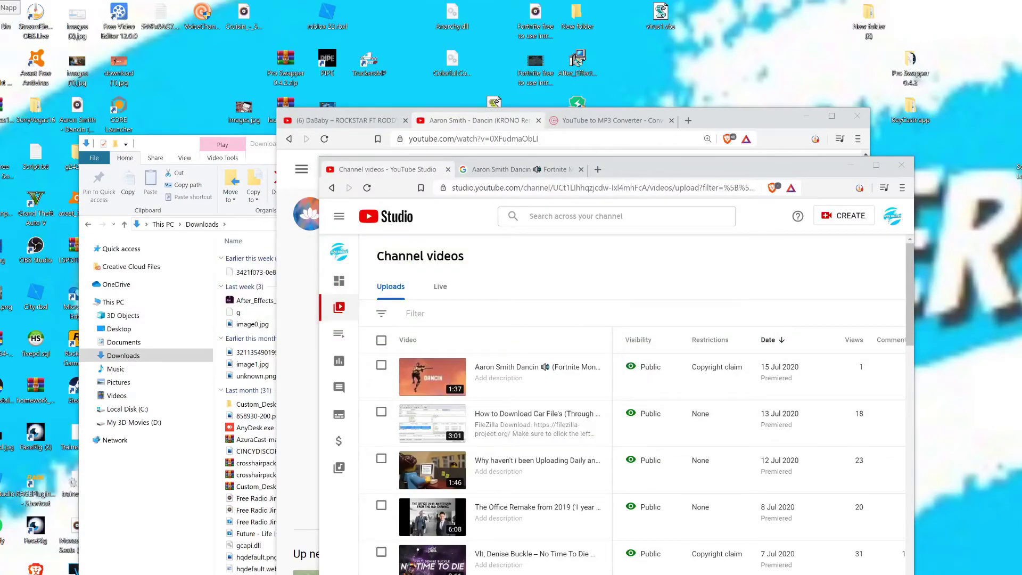
key("alt+Tab")
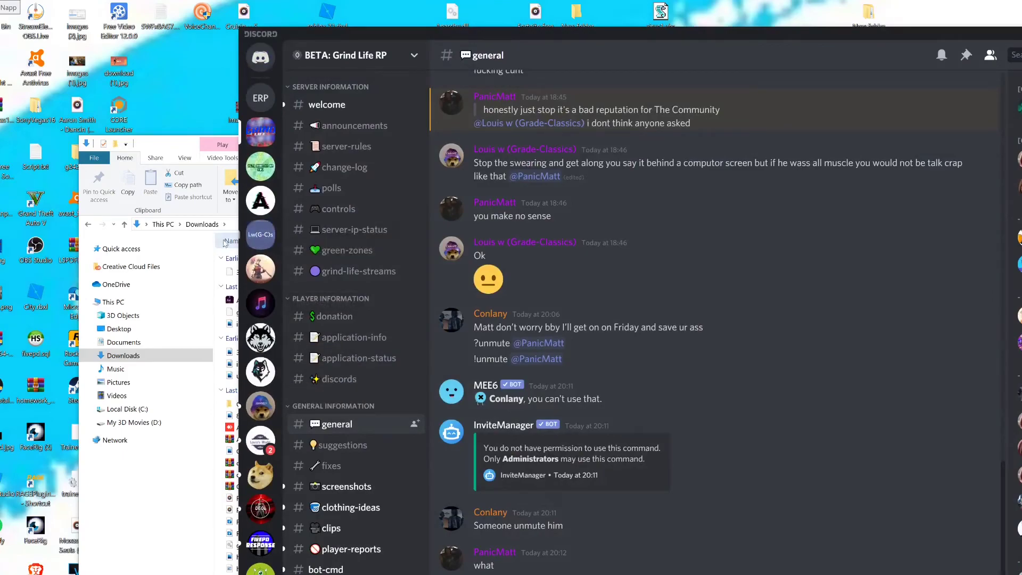
In the uploads server, view a member's mutual servers, then highlight 'YouTube' in the announcement.
left_click(260, 439)
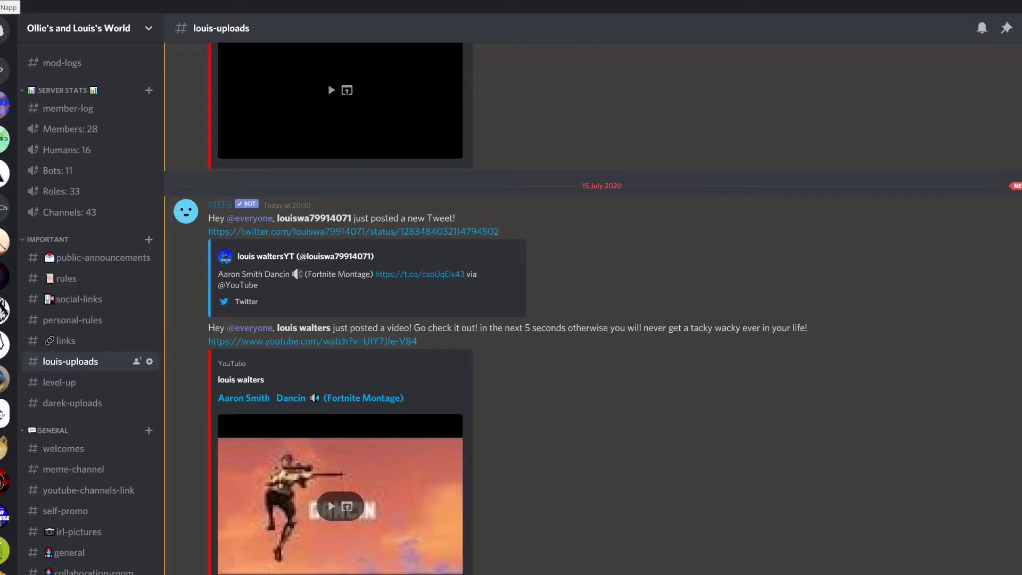
left_click(973, 448)
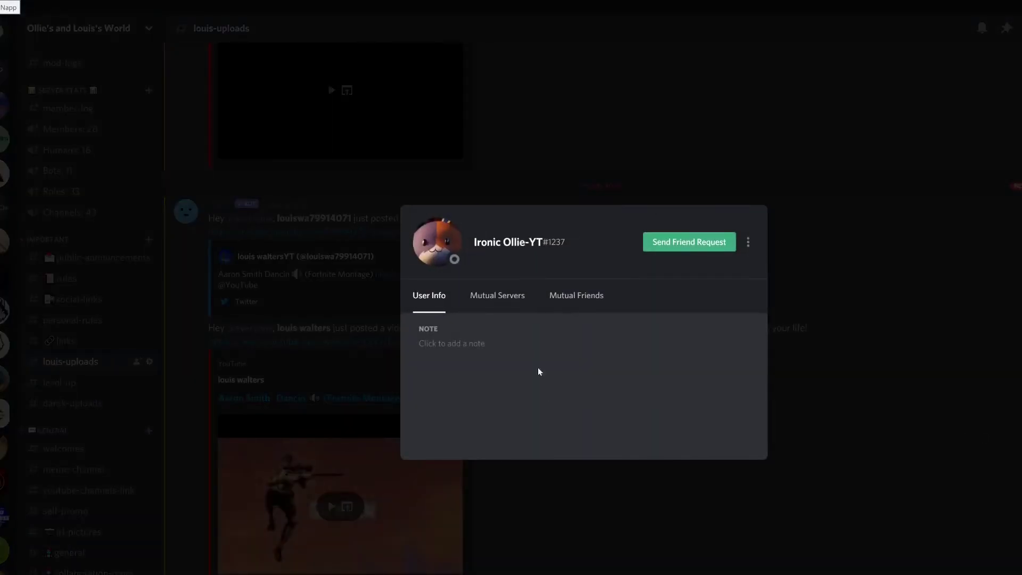
left_click(498, 294)
left_click(531, 140)
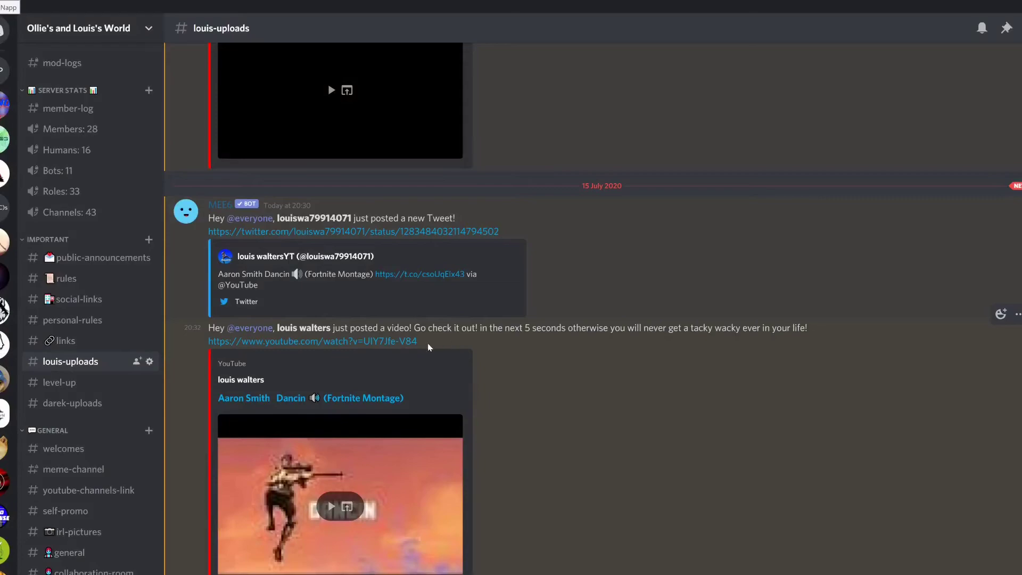
left_click_drag(424, 342, 453, 359)
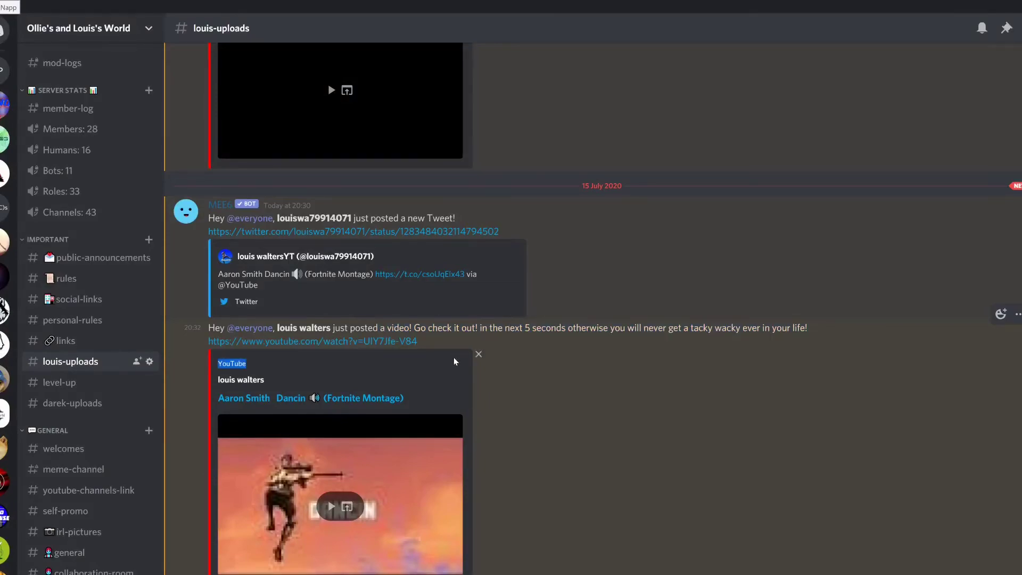